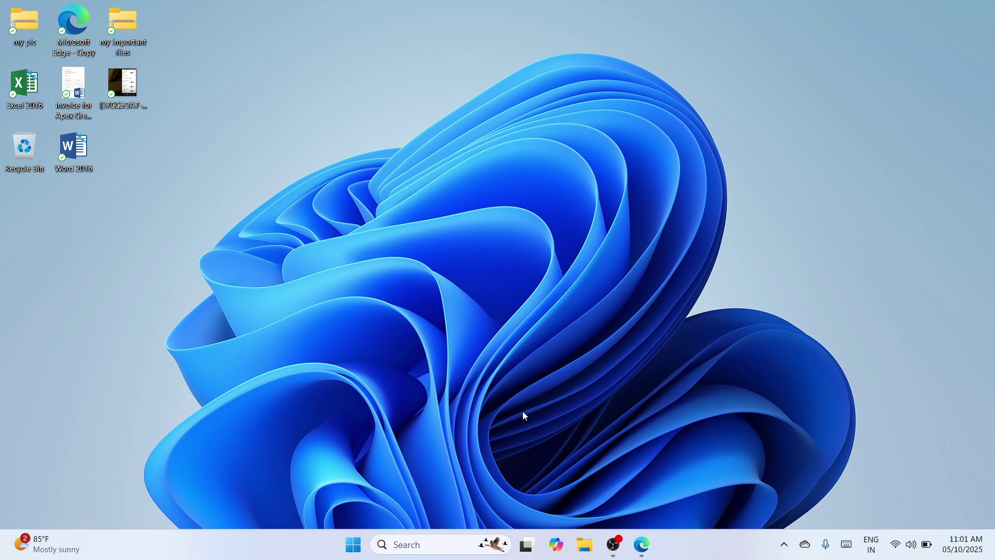
- Find Google Chrome by searching Windows for "chrome" and launch it
left_click(396, 543)
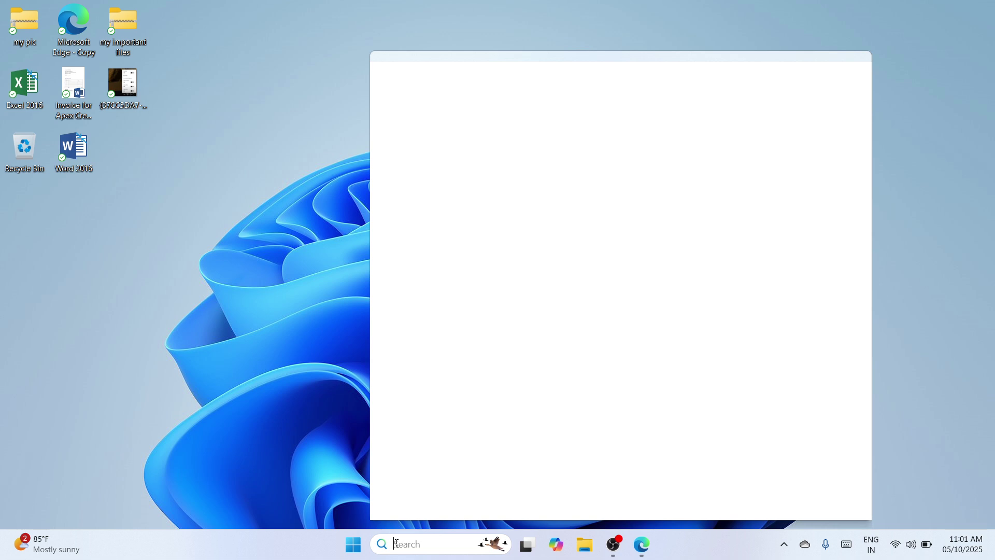
type("chrom")
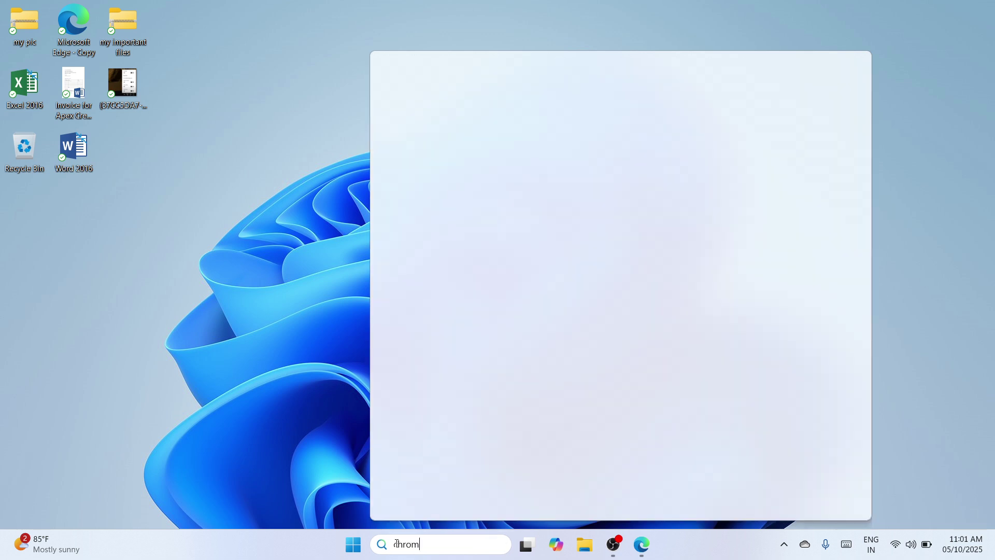
type("e")
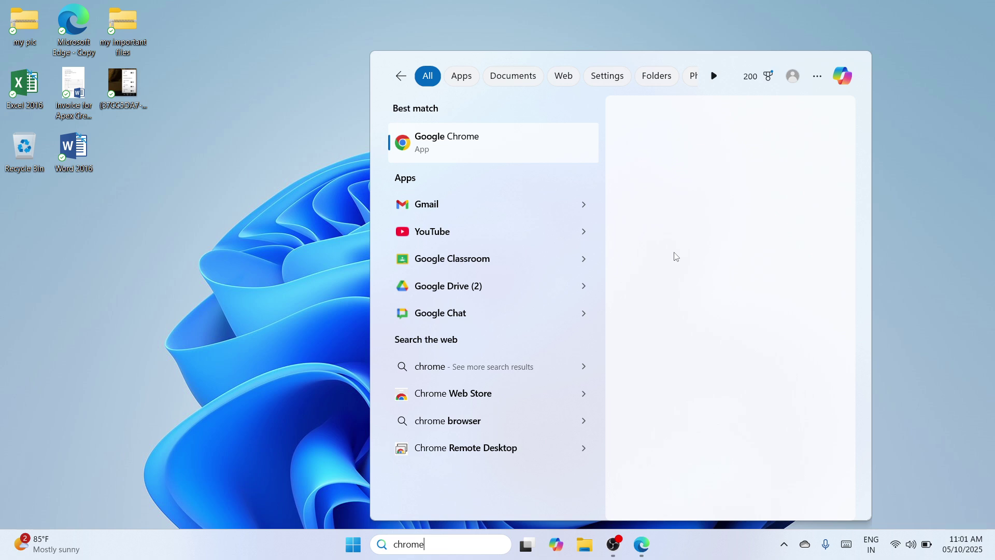
key("Return")
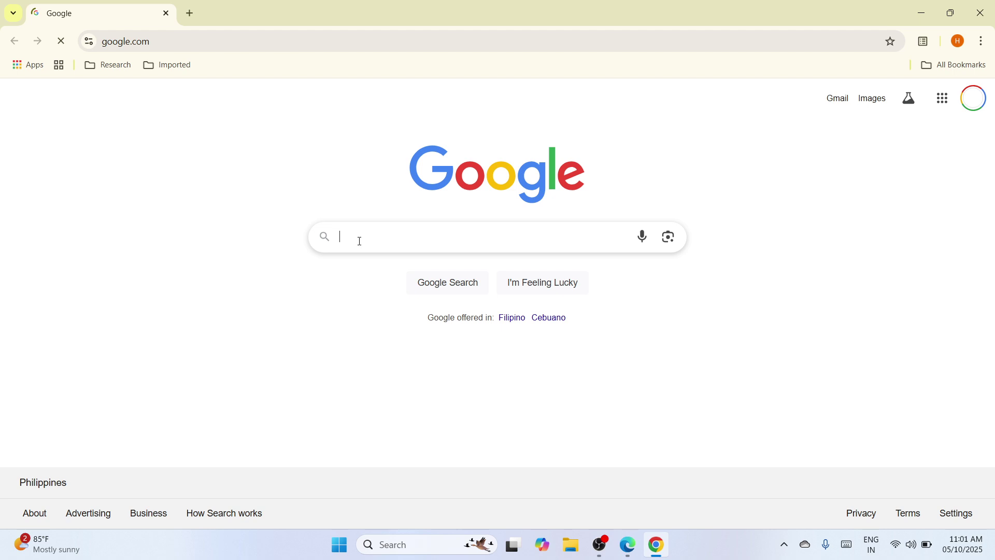
- Search Google for "epson l3215 driver"
type("epson l3215 dri")
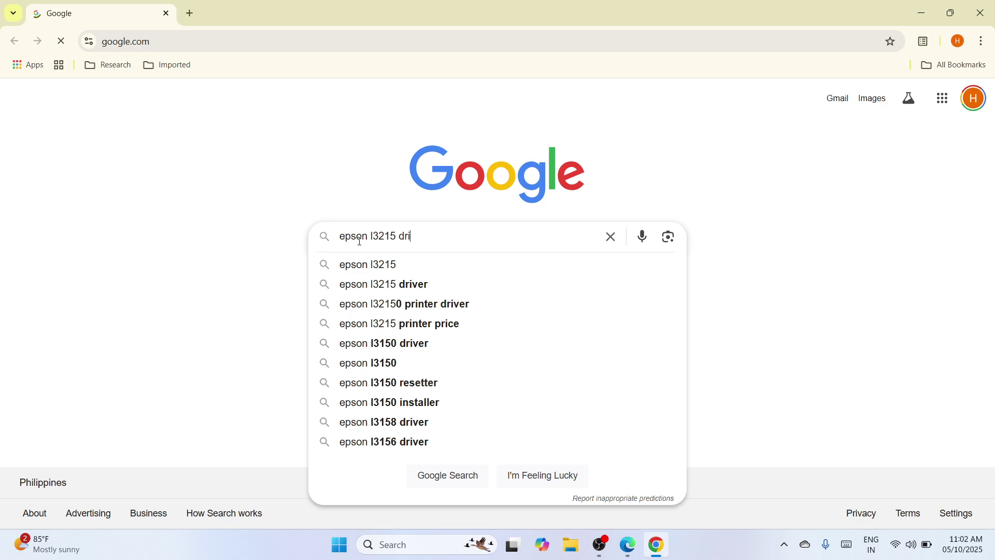
type("ver")
key("Return")
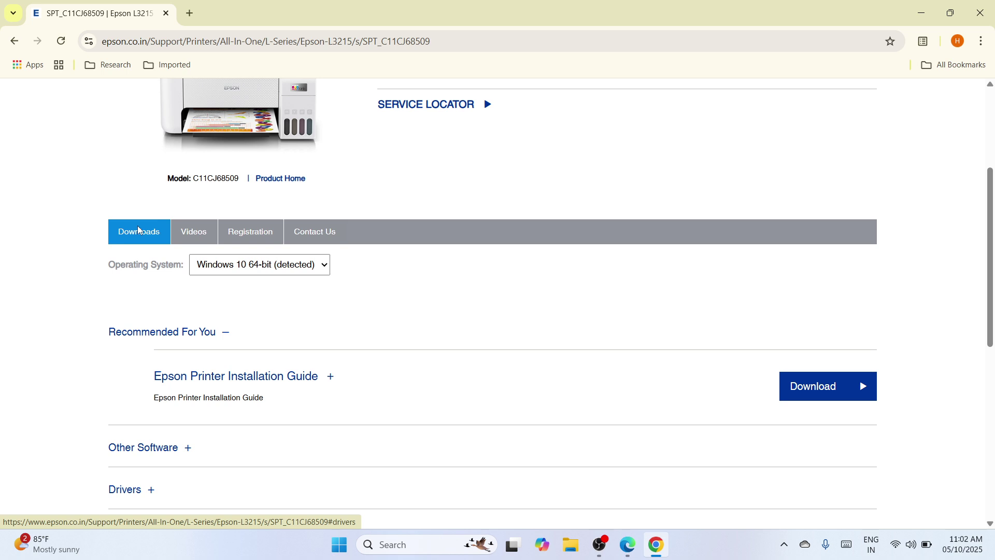
- Download the L3210_Series_Win_x64_PrinterDriver from Epson's L3215 support page, accepting the software license agreement
left_click(138, 230)
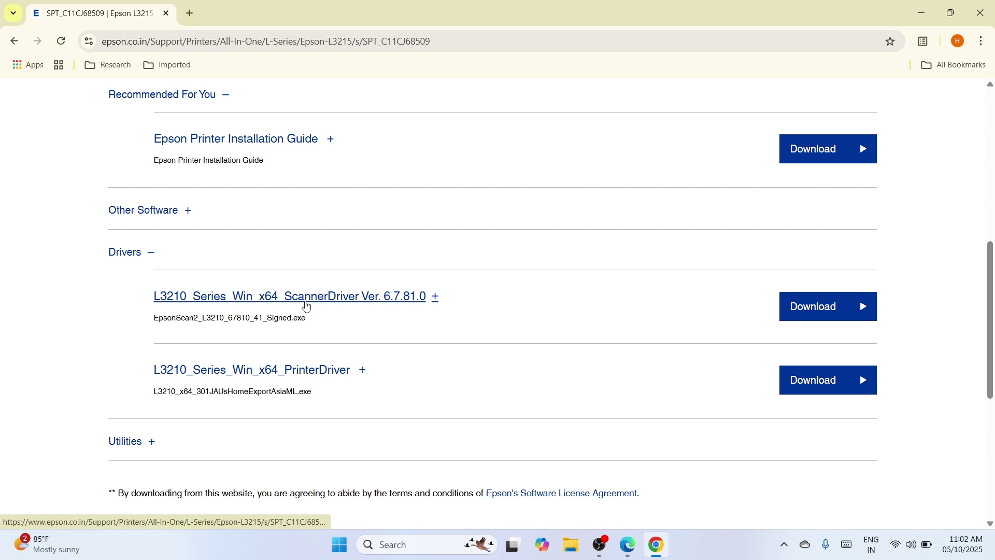
left_click(305, 306)
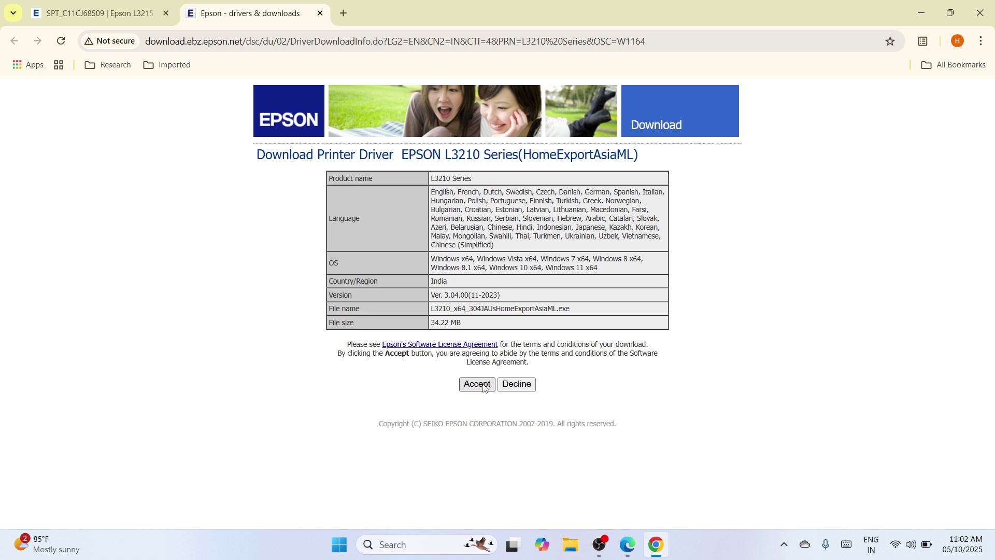
left_click(476, 384)
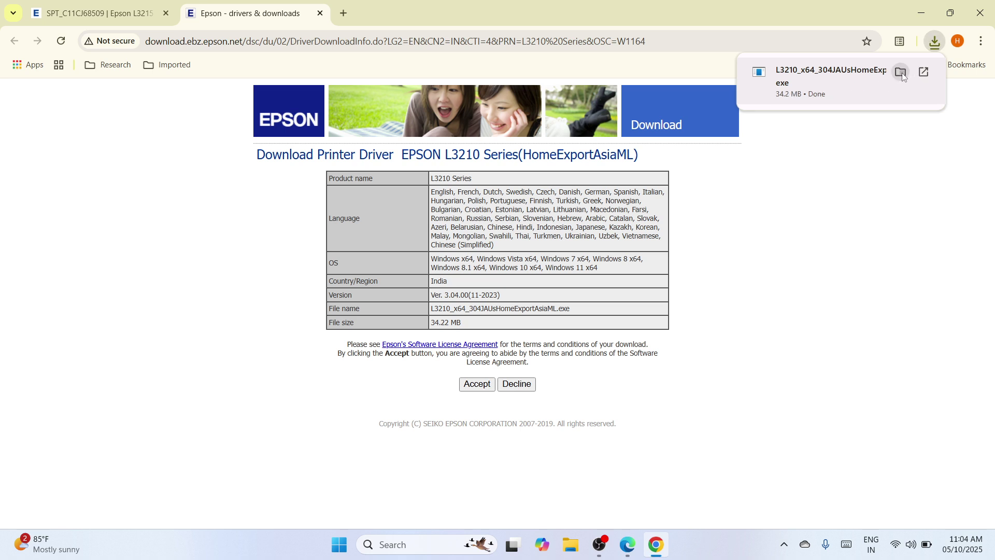
- Move the downloaded L3210_x64_304JAUsHomeExportAsiaML installer from Downloads to an open area of the desktop, closing File Explorer and Chrome
left_click(901, 73)
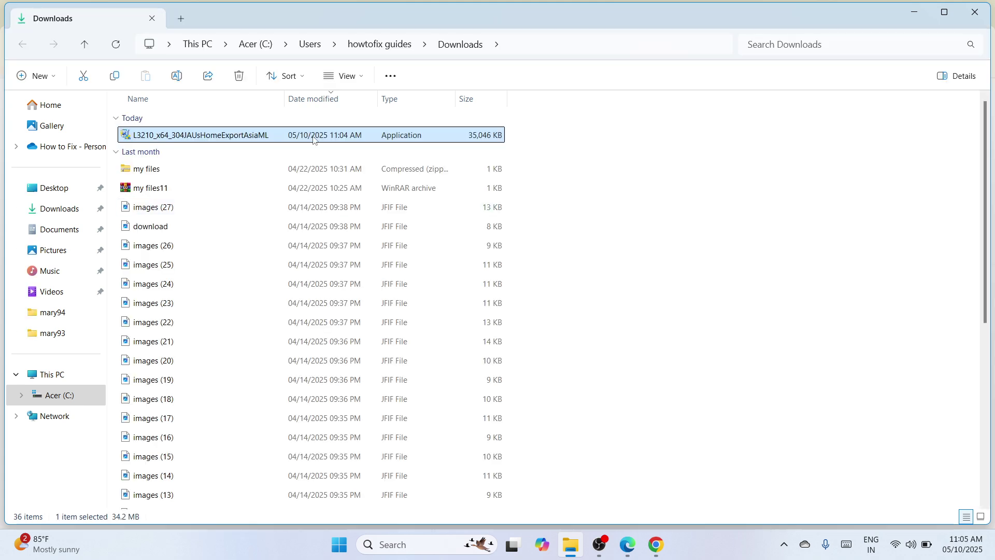
right_click(314, 138)
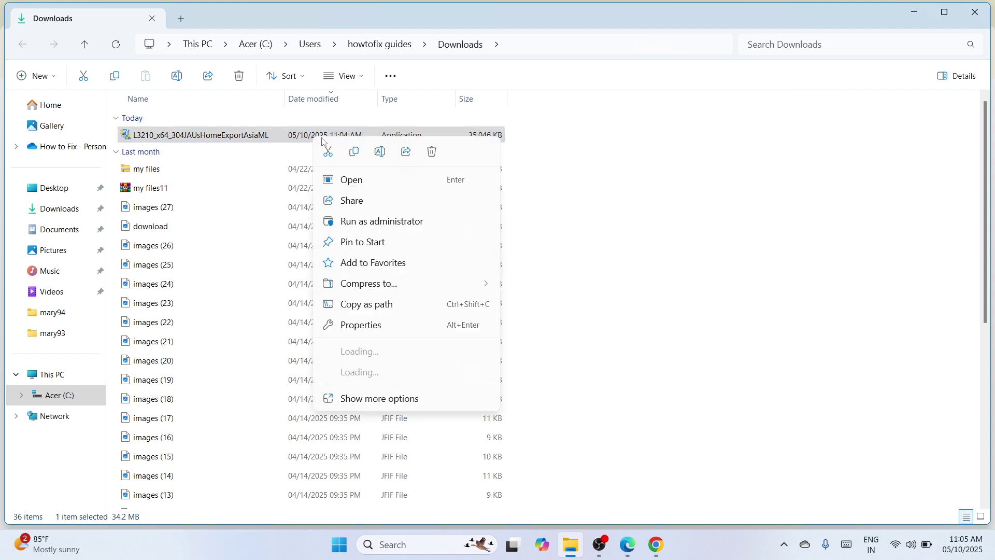
left_click(327, 151)
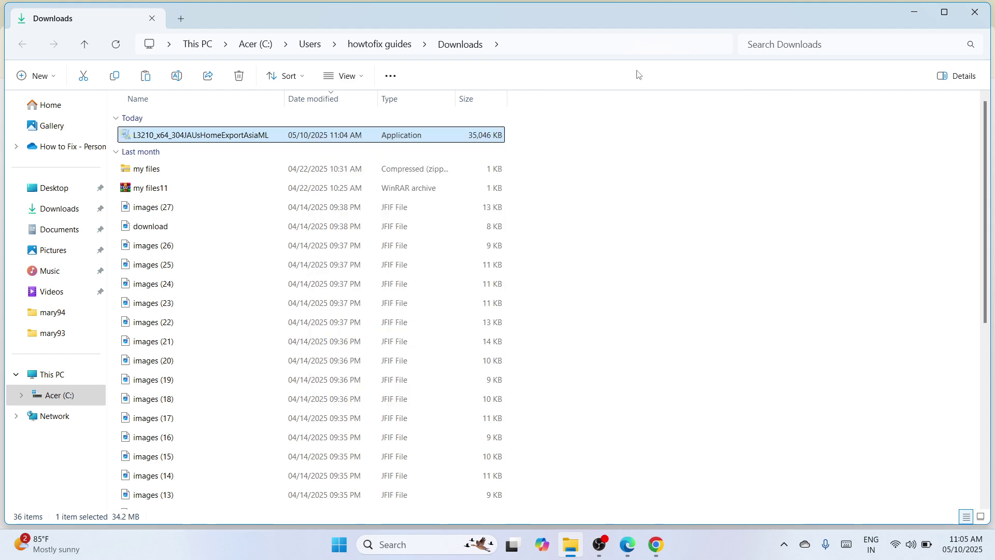
left_click(983, 16)
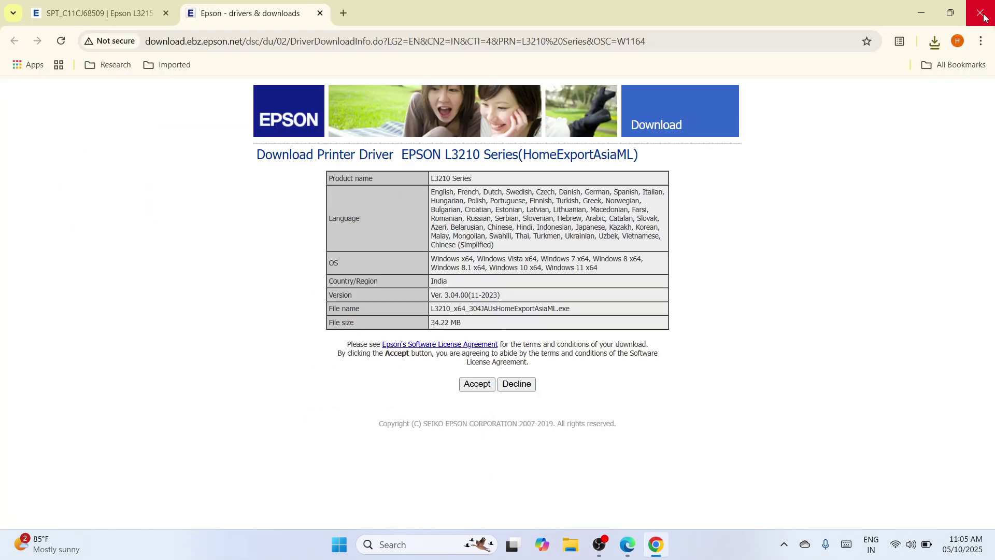
left_click(983, 16)
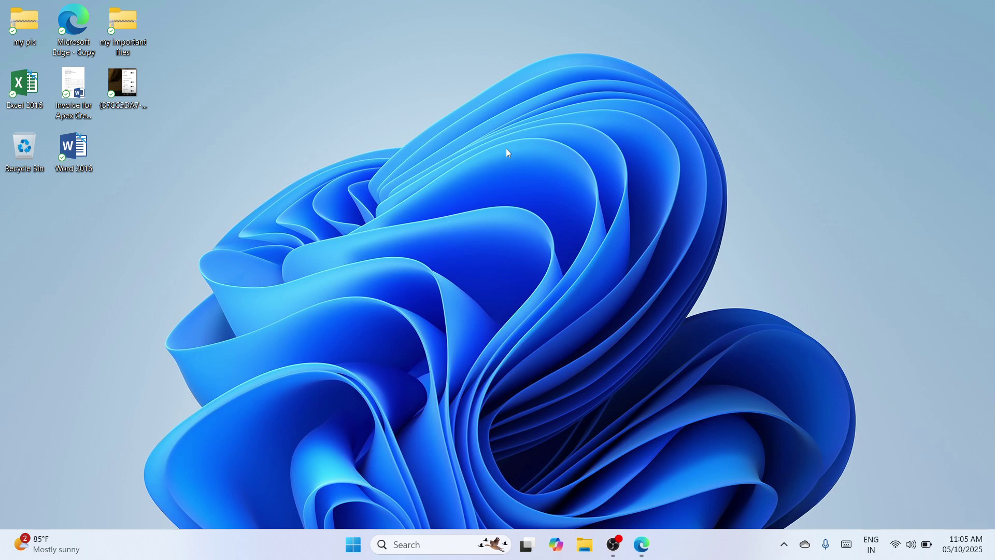
right_click(507, 149)
left_click(521, 163)
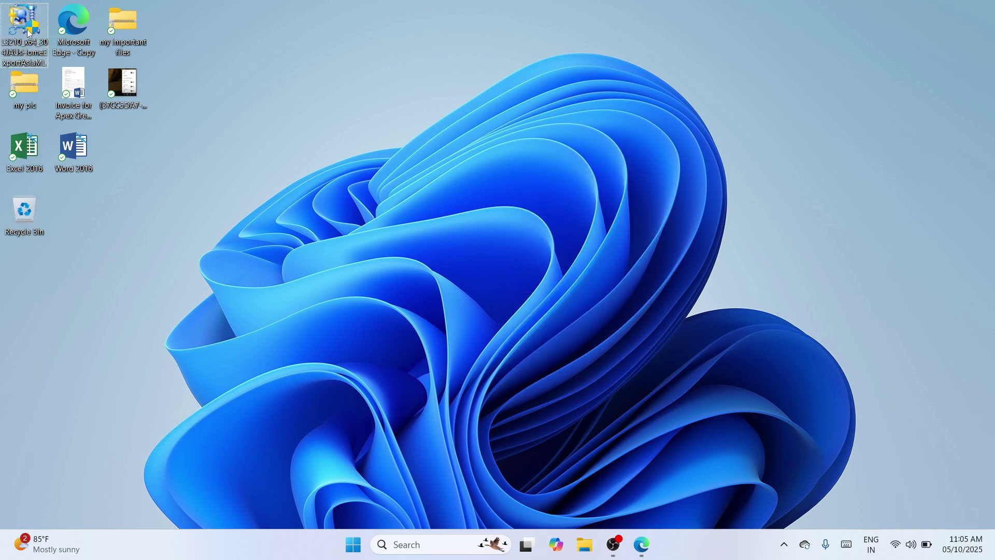
left_click_drag(29, 33, 330, 168)
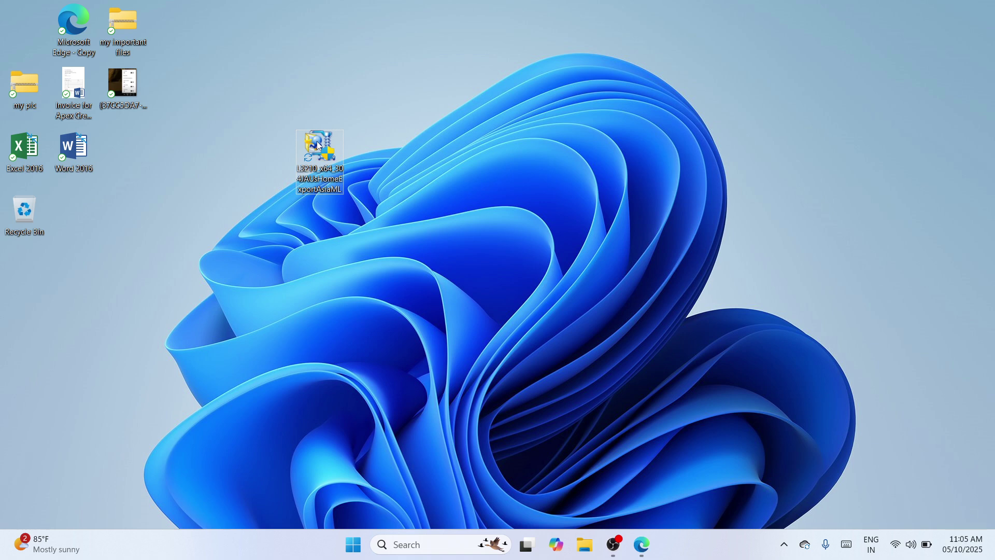
- Extract the installer with WinRAR into its own L3210_x64_304JAUsHomeExportAsiaML folder and place that folder beside the installer on the desktop
right_click(319, 146)
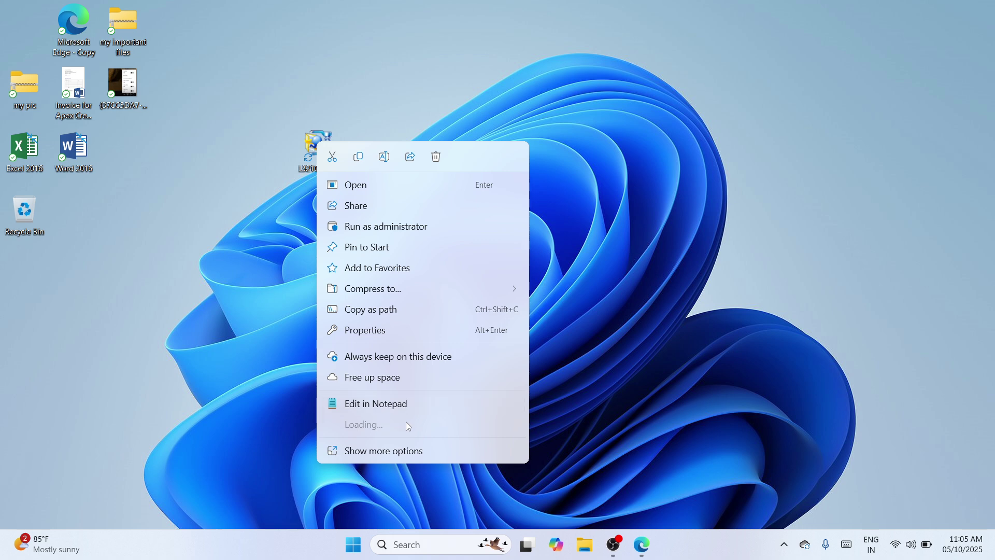
mouse_move(431, 424)
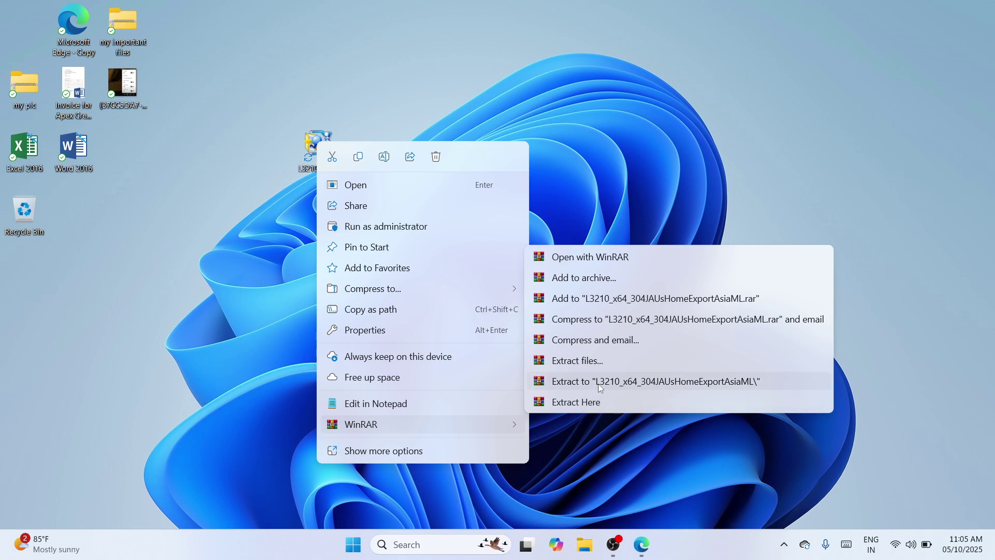
left_click(600, 384)
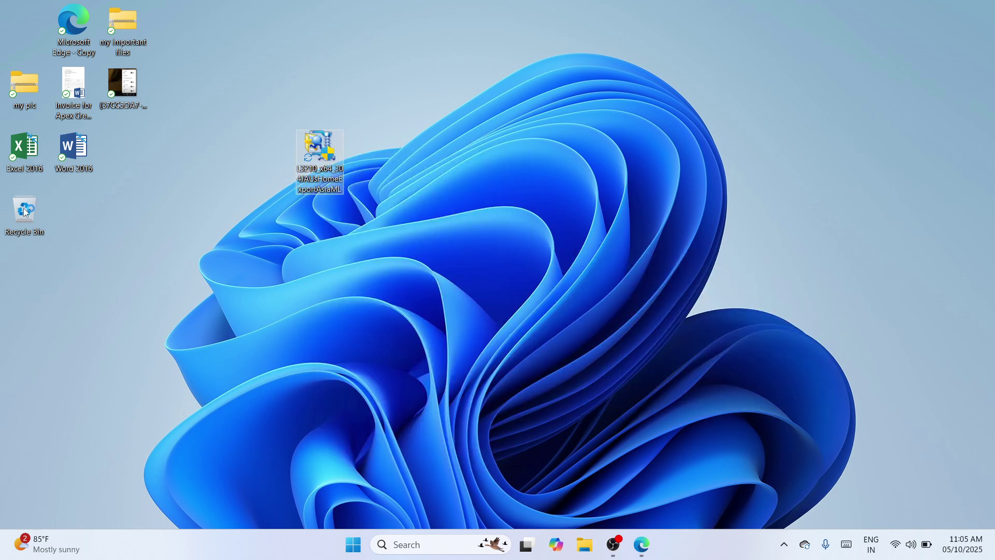
left_click_drag(25, 213, 30, 48)
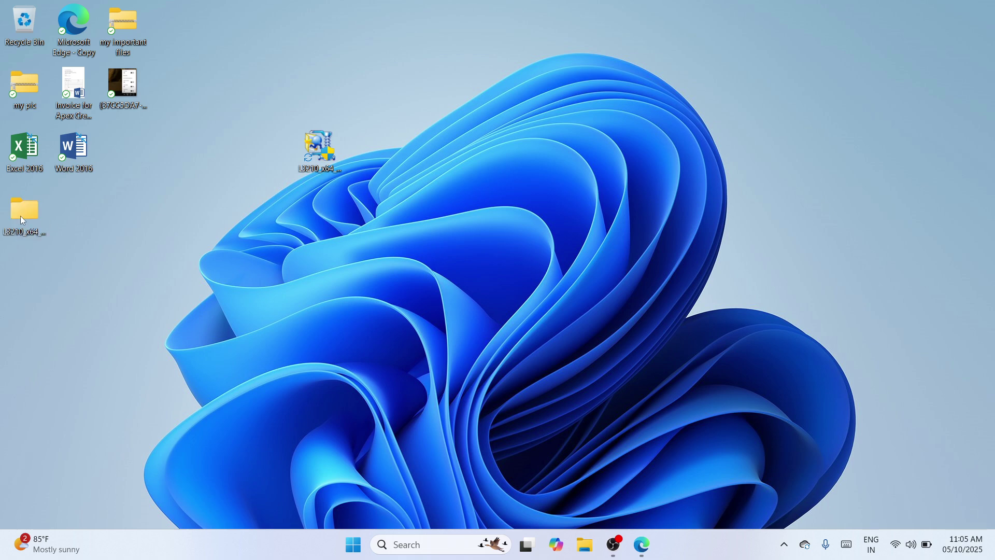
left_click_drag(282, 142, 283, 142)
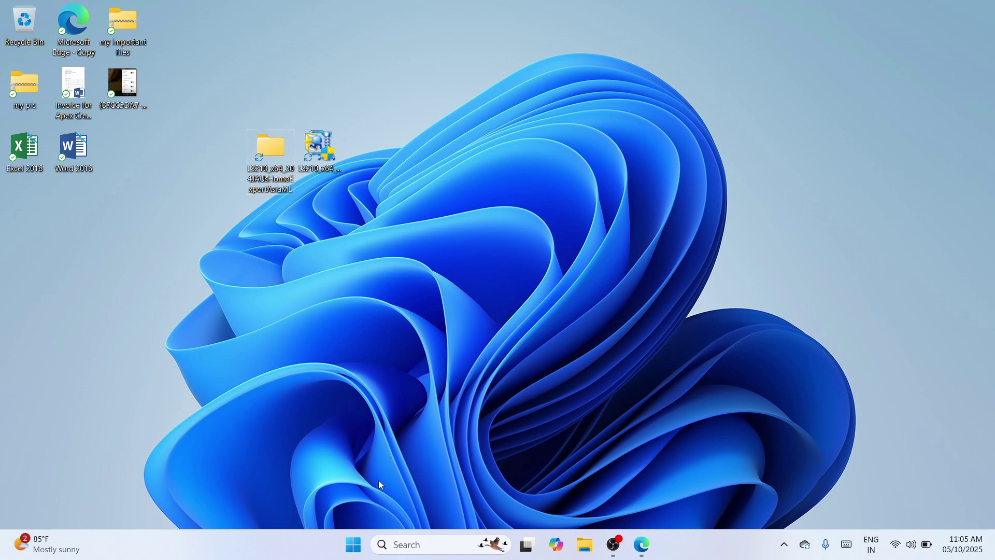
- Open the Printers & scanners page in Windows Settings
right_click(355, 546)
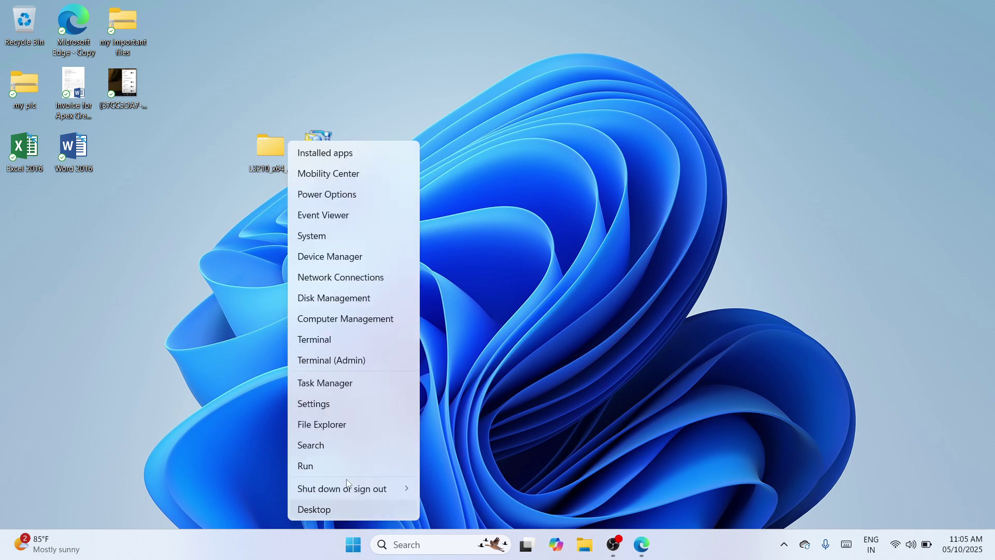
left_click(338, 407)
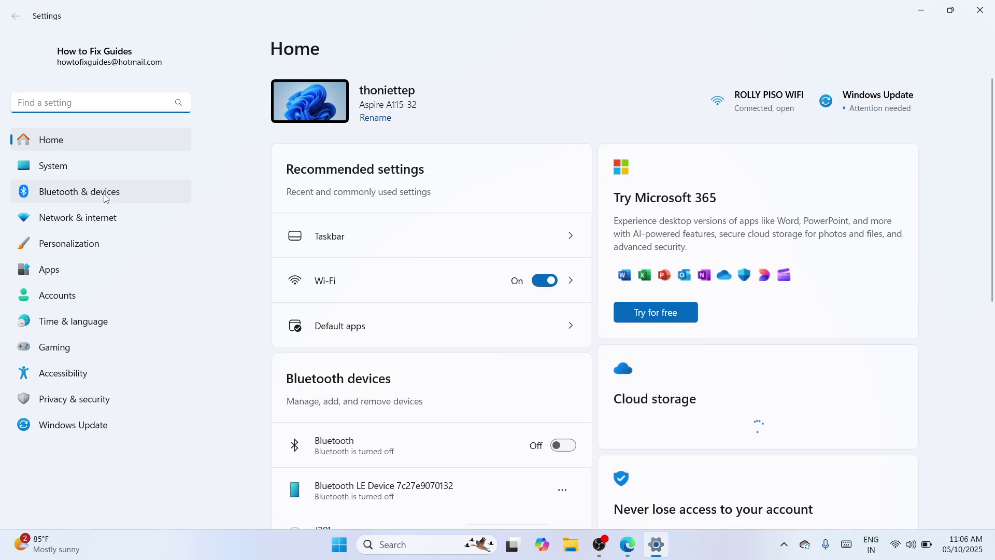
left_click(106, 199)
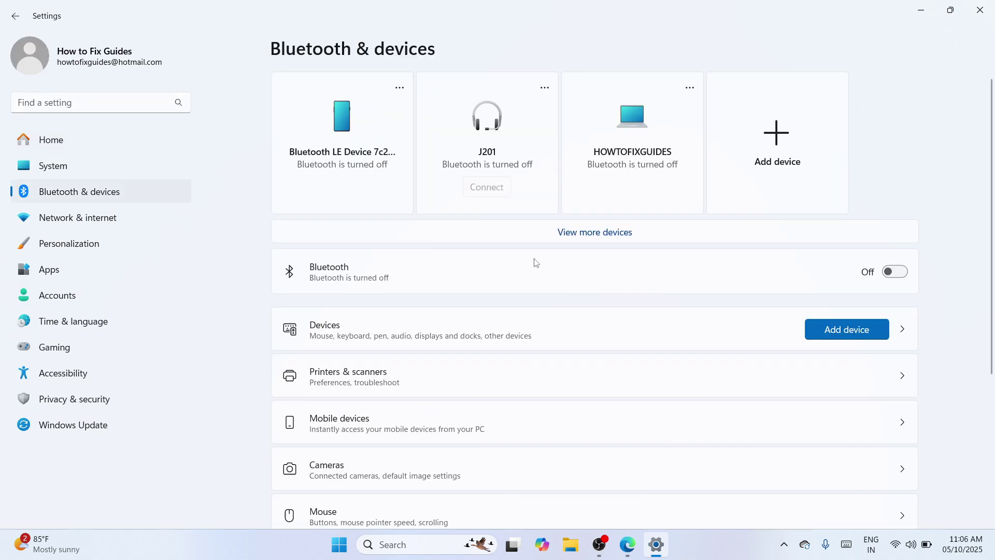
left_click(515, 376)
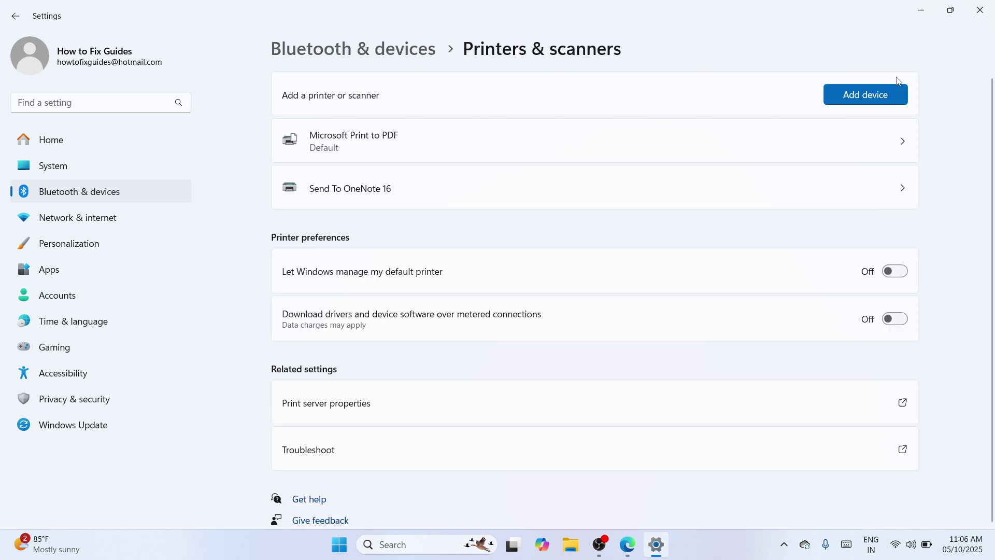
- Start adding an unlisted printer manually as a local printer or network printer with manual settings
left_click(864, 101)
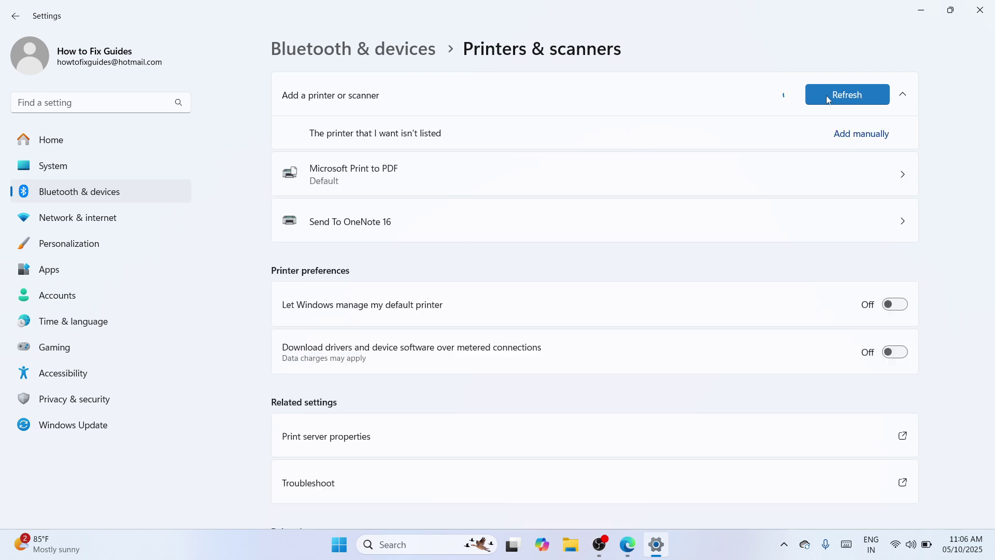
left_click(838, 136)
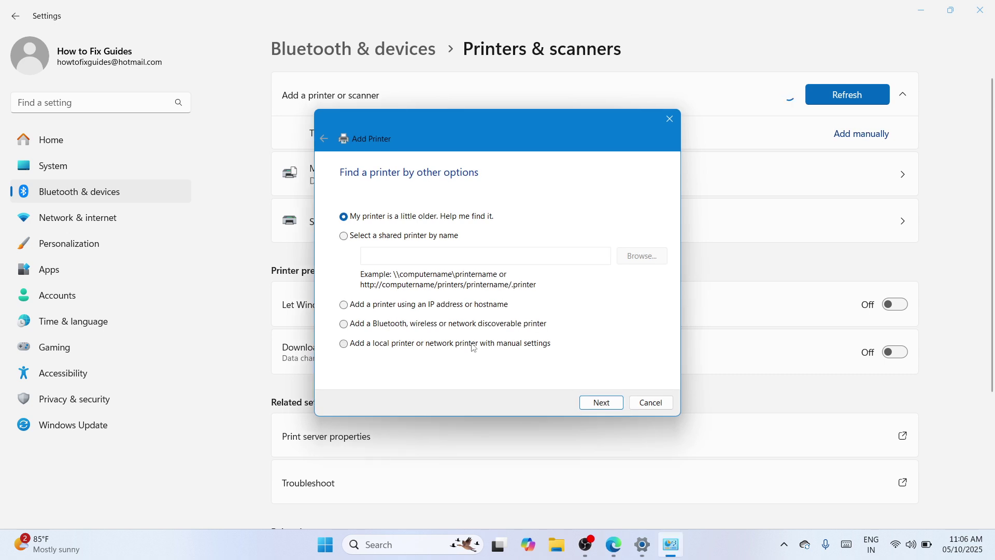
left_click(388, 345)
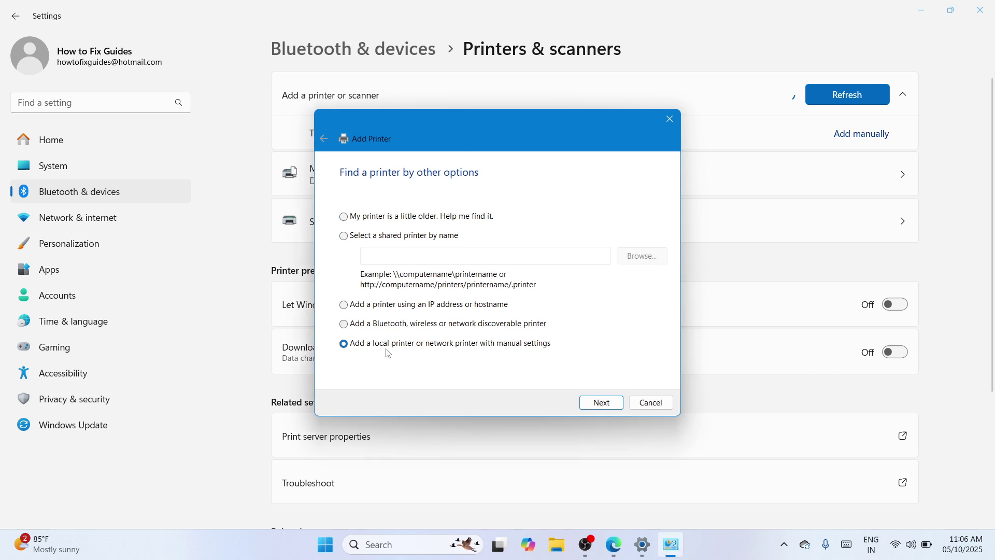
left_click(601, 402)
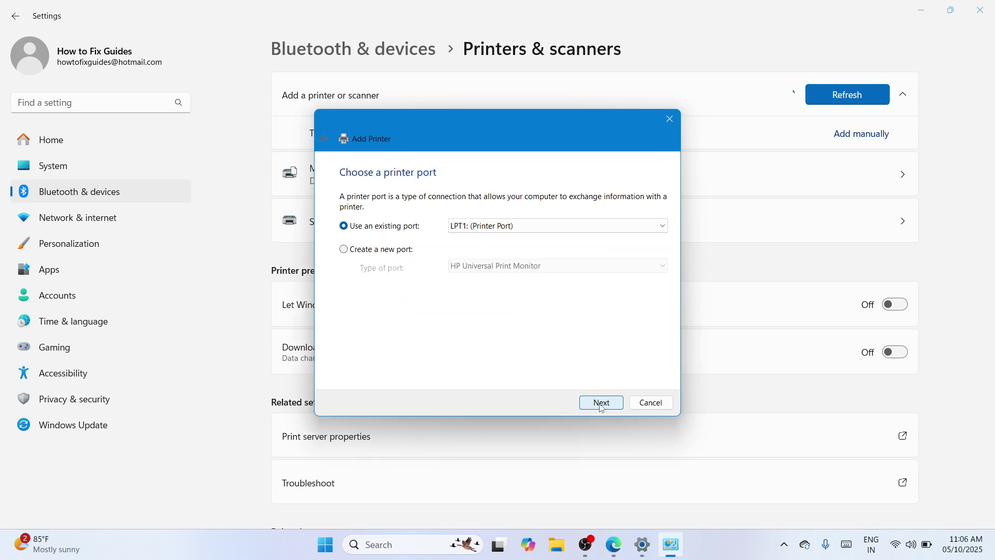
- Use the existing port USB001 (Virtual printer port for USB) for the new printer
left_click(663, 227)
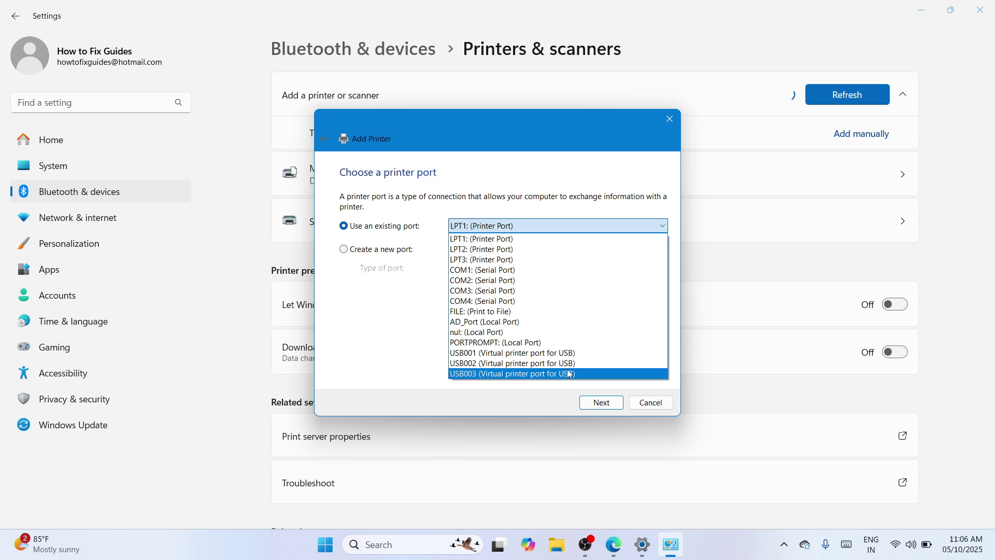
left_click(555, 354)
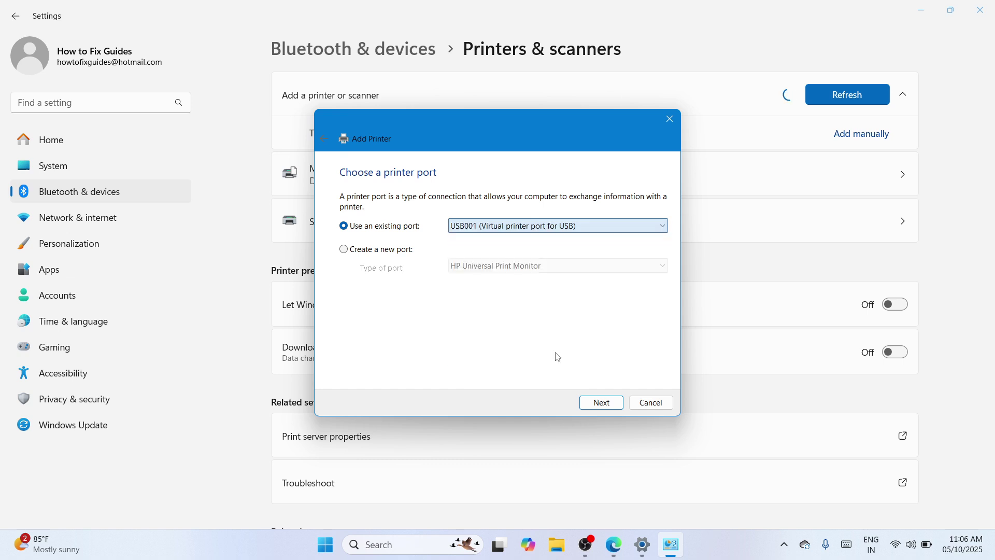
left_click(593, 404)
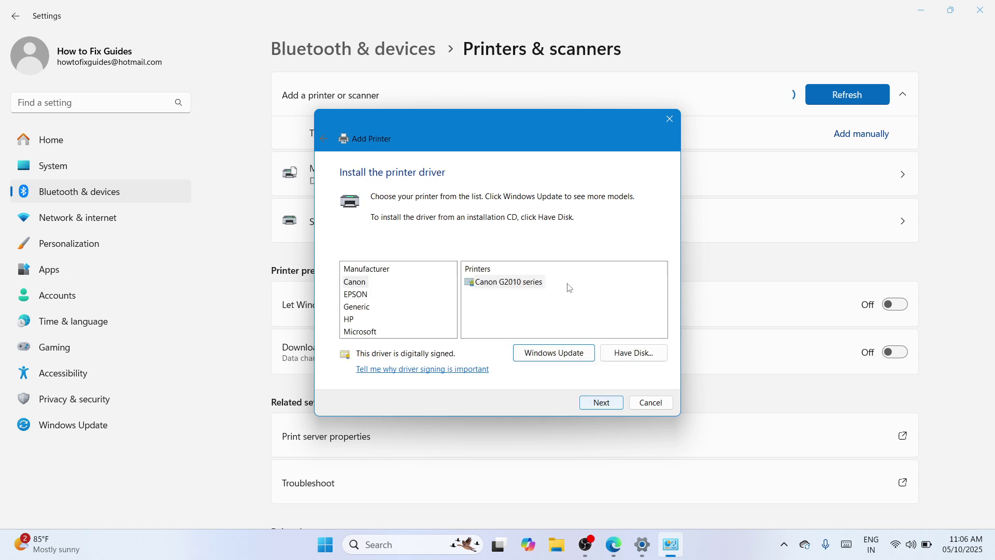
- Load the printer driver from disk using E_WF1YXE.INF in the WINX64 folder of the desktop's extracted L3210_x64_304JAUsHomeExportAsiaML folder
left_click(621, 352)
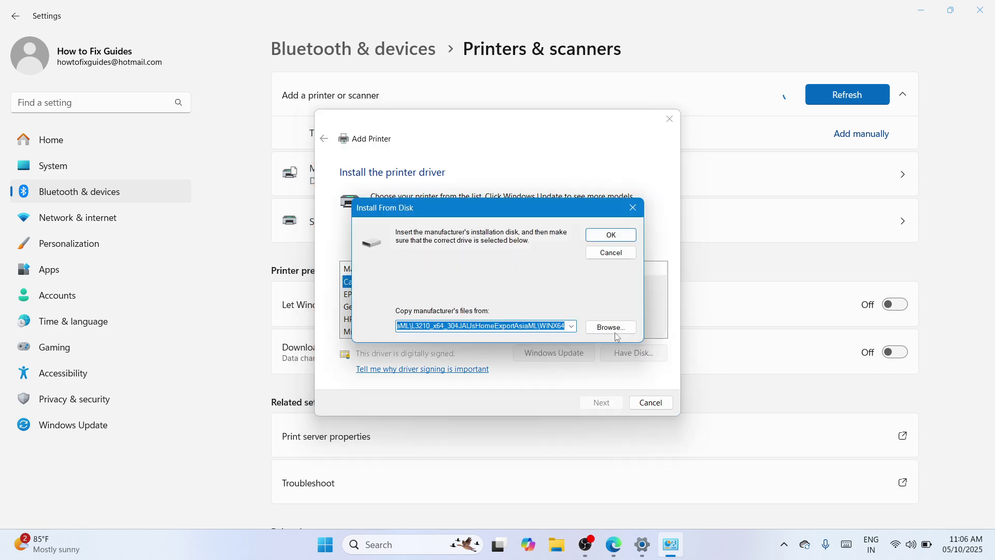
left_click(612, 328)
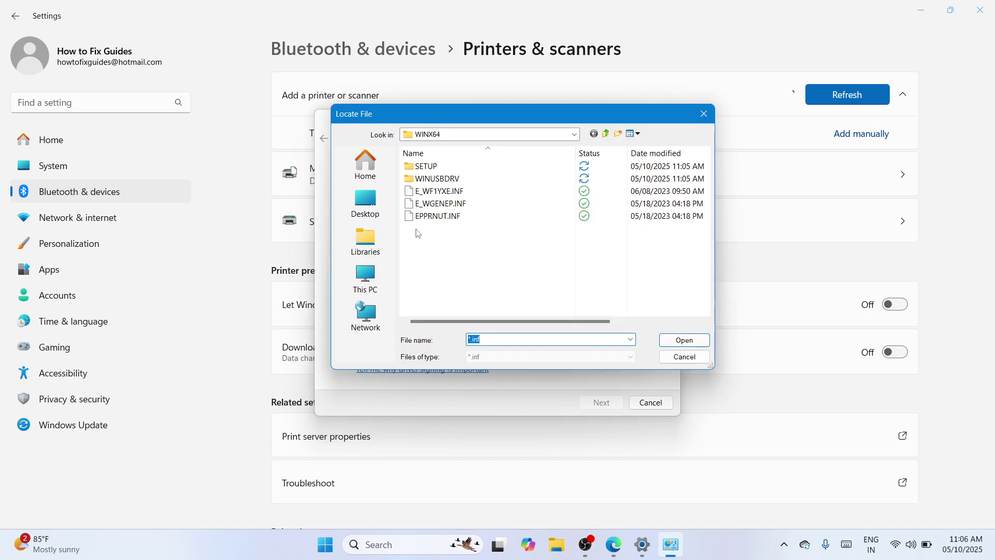
left_click(377, 214)
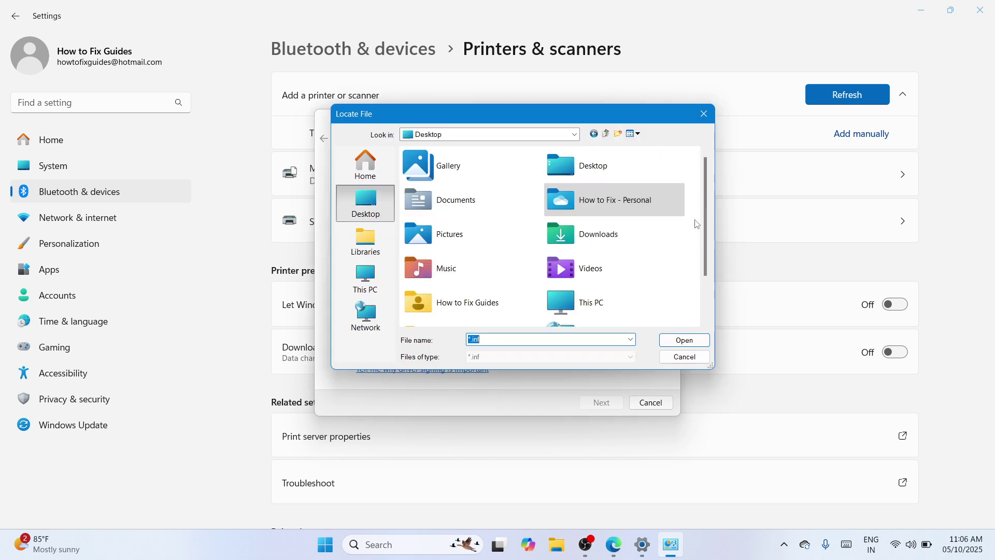
scroll(696, 224, "down", 2)
double_click(502, 309)
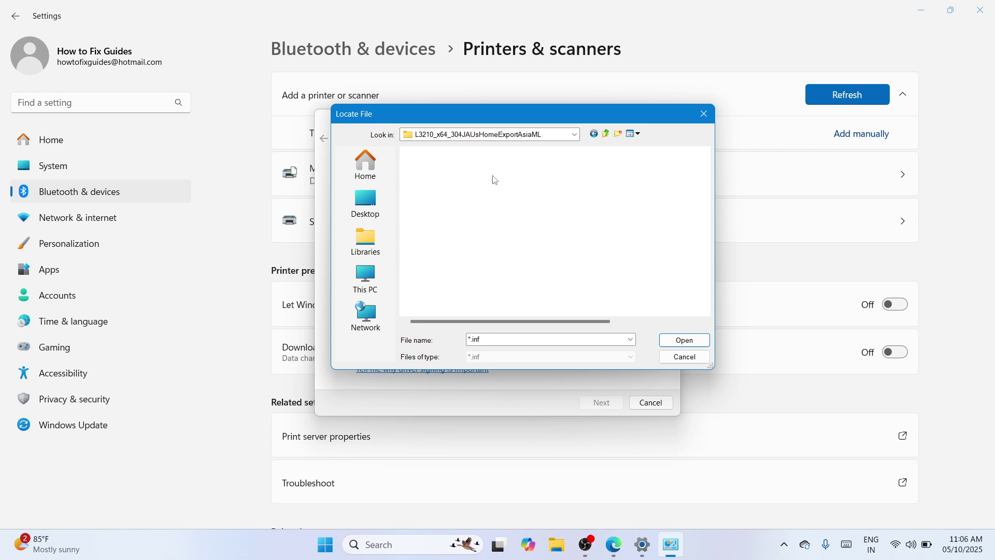
double_click(468, 167)
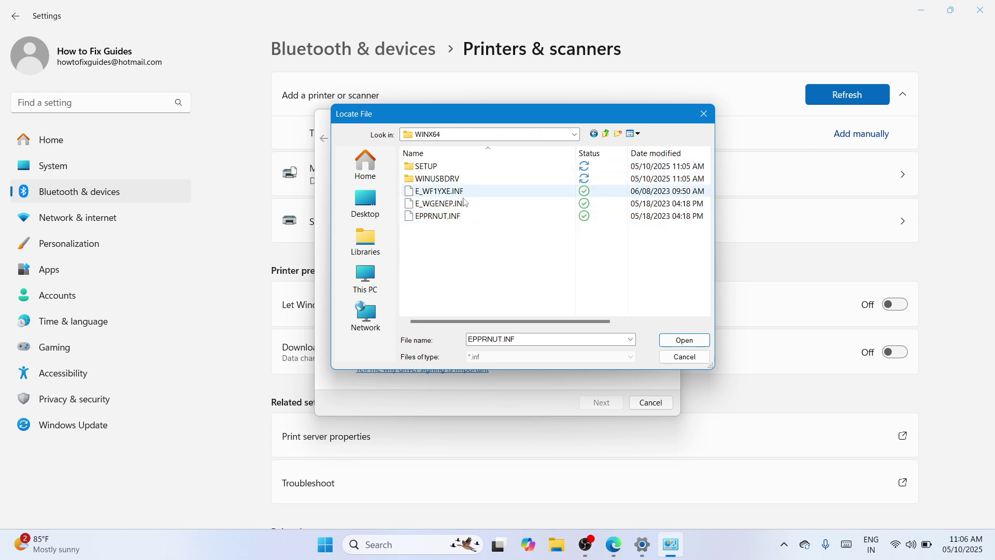
left_click(500, 195)
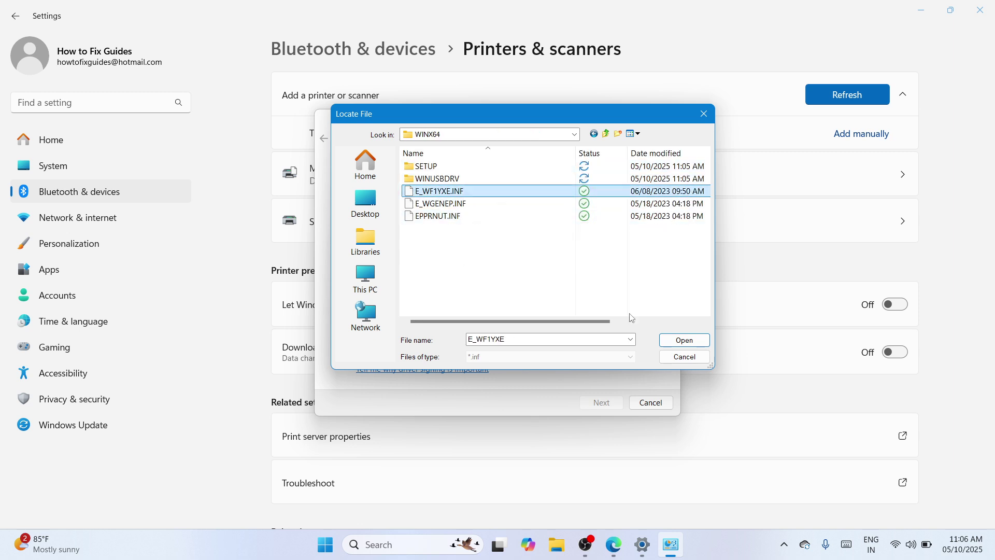
left_click(678, 340)
left_click(603, 236)
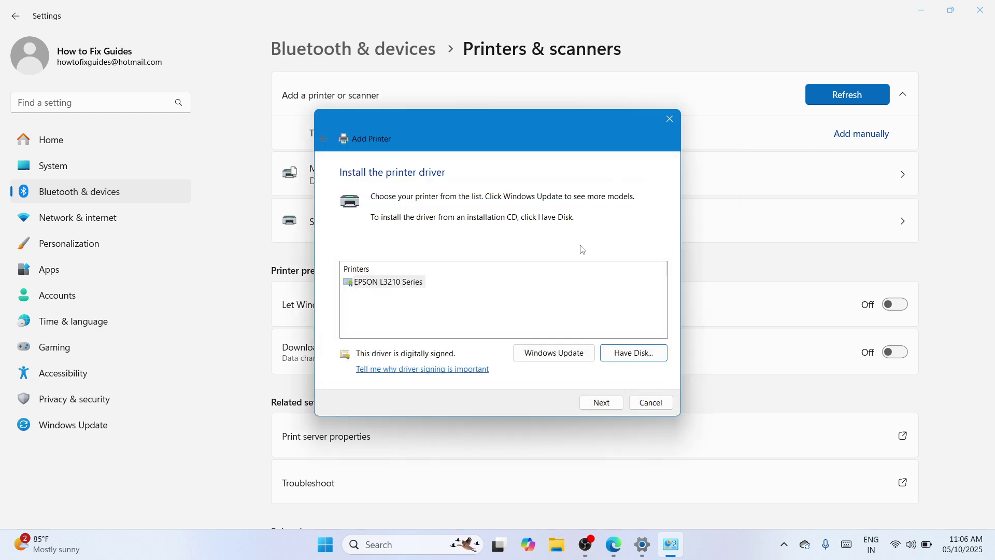
- Choose the EPSON L3210 Series driver and install the printer under the name EPSON L3215 Series
left_click(601, 402)
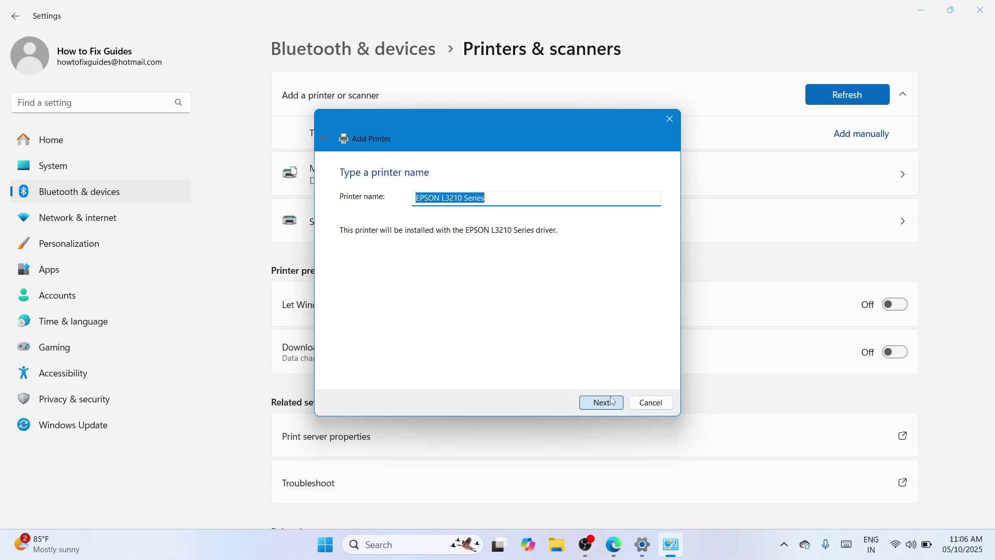
left_click(462, 197)
key("BackSpace")
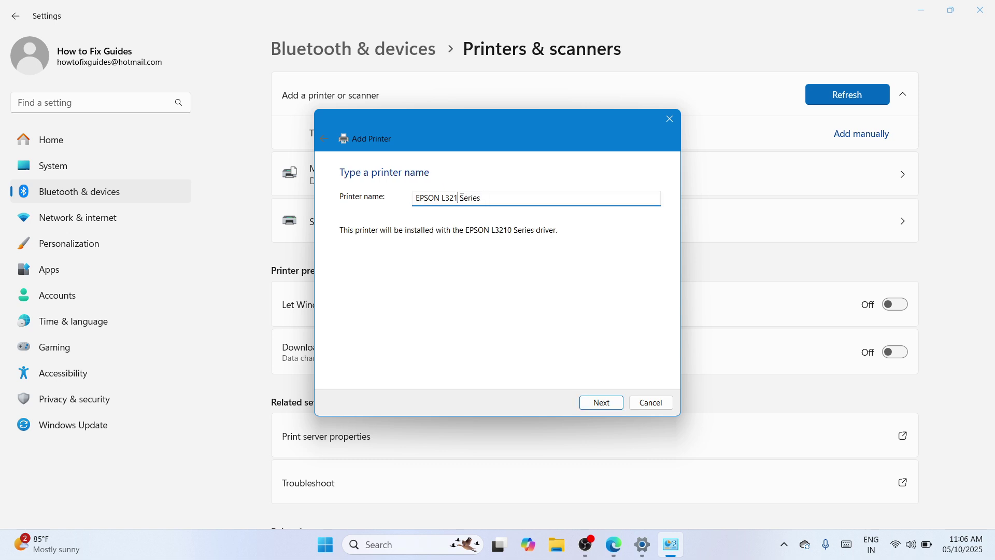
type("5")
left_click(599, 405)
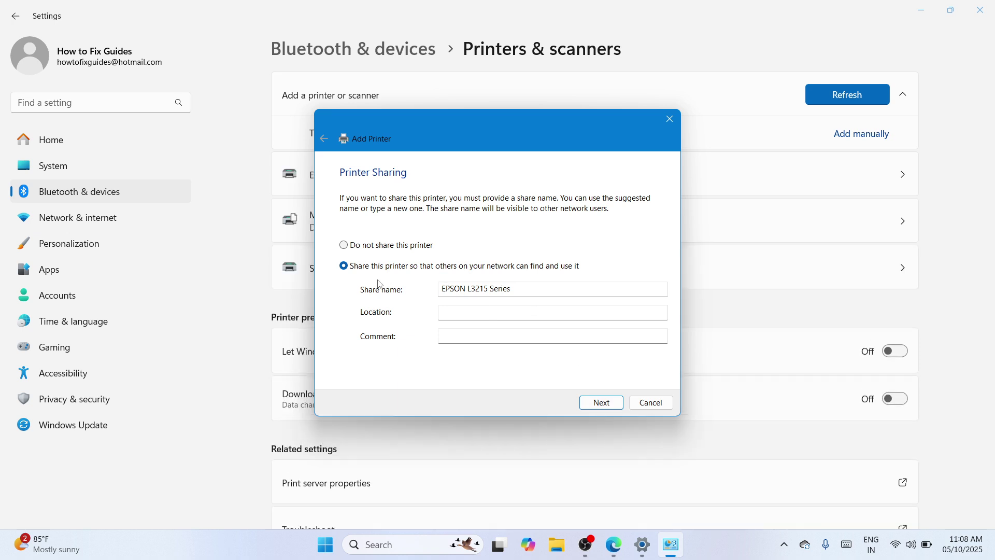
- Share the printer on the network as EPSON L3215 Series, then finish adding it and close Settings
left_click(601, 403)
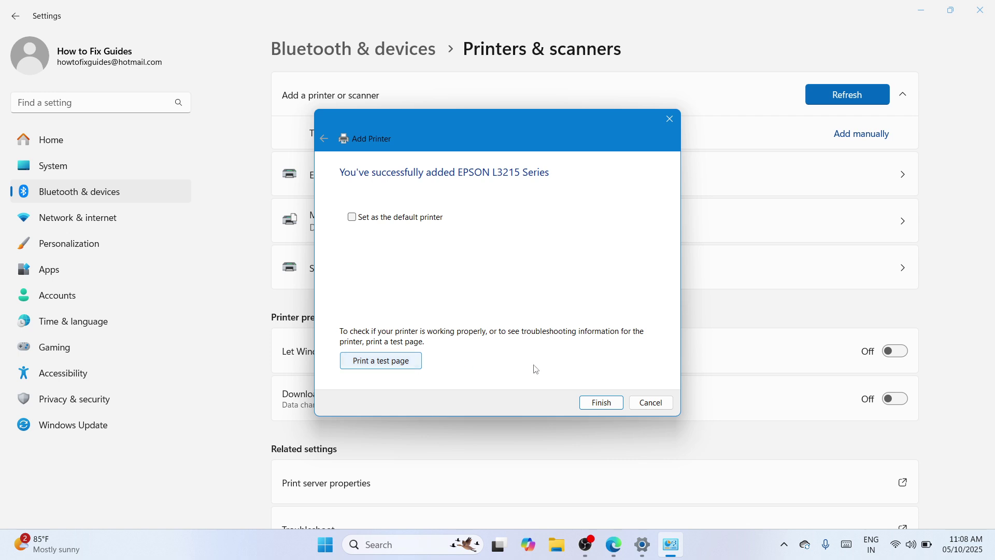
left_click(607, 406)
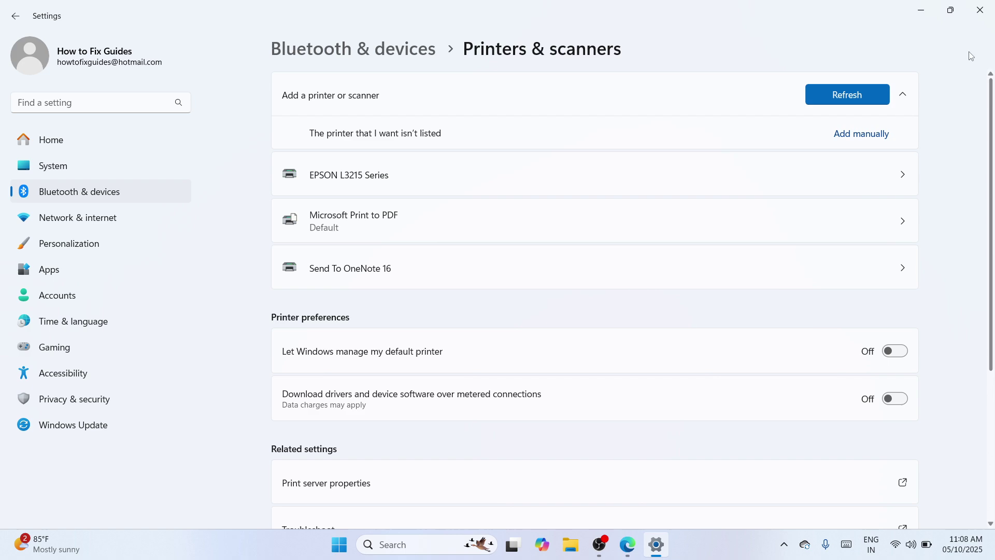
left_click(980, 10)
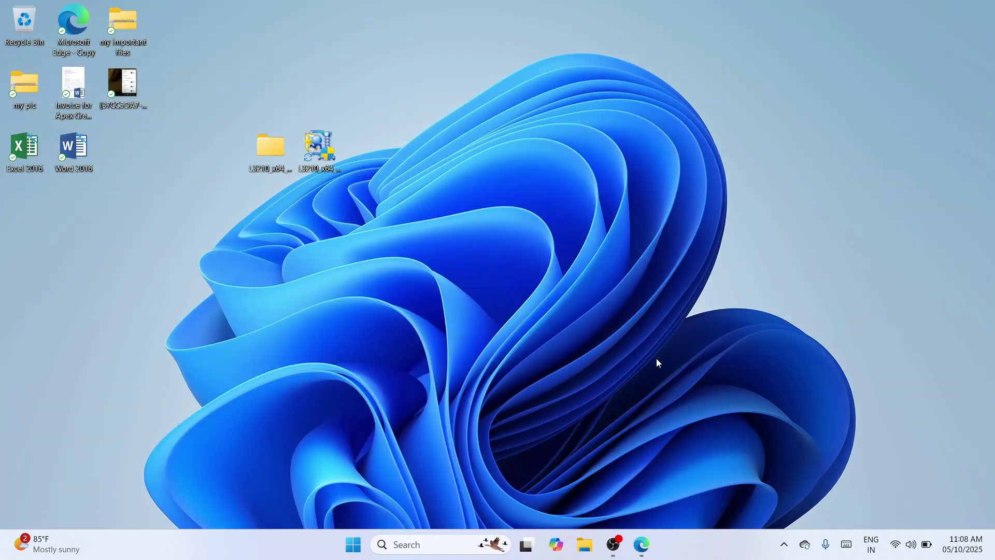